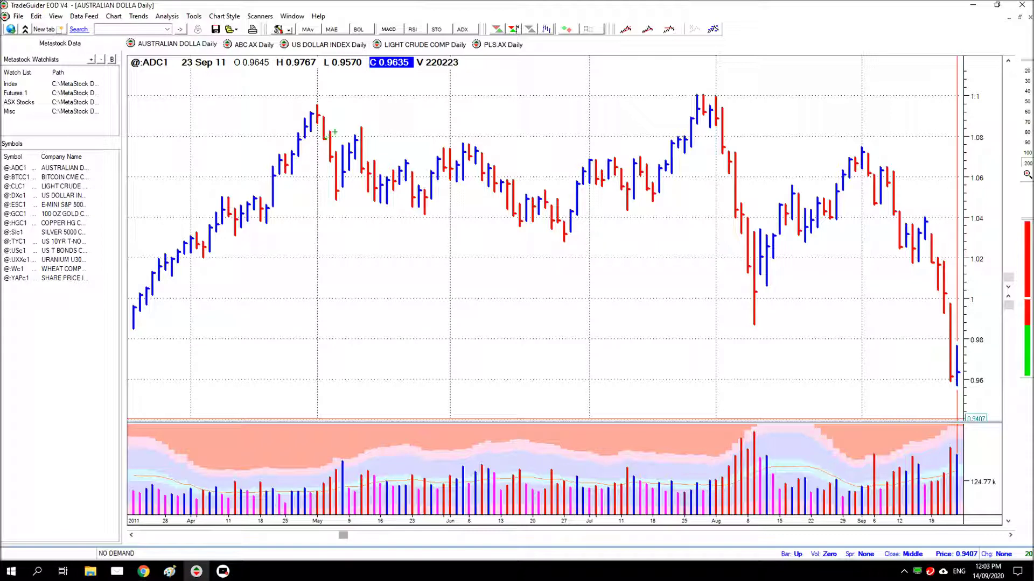
Draw resistance at about 1.096 and support at about 1.046 on the Australian Dollar chart, tracing the April rally and early-May drop.
drag(317, 104, 741, 105)
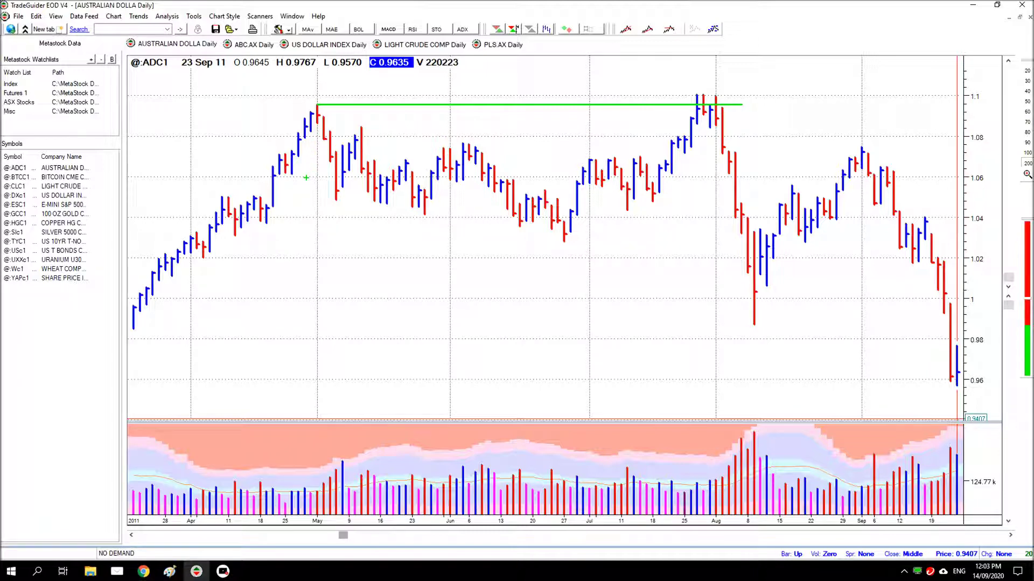
drag(135, 302, 316, 108)
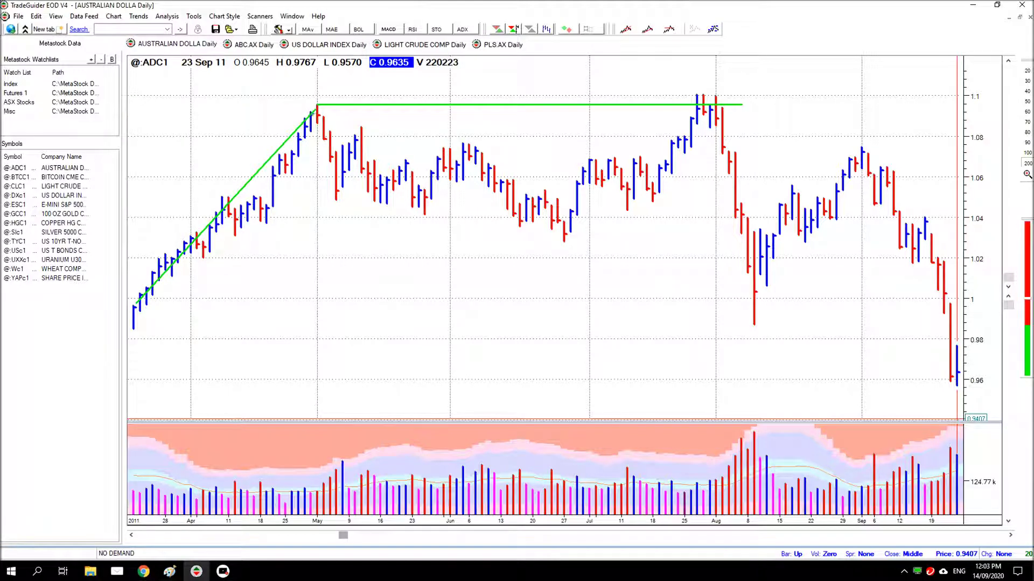
mouse_move(317, 106)
mouse_down()
mouse_move(337, 192)
mouse_move(404, 205)
mouse_up()
drag(536, 207, 688, 206)
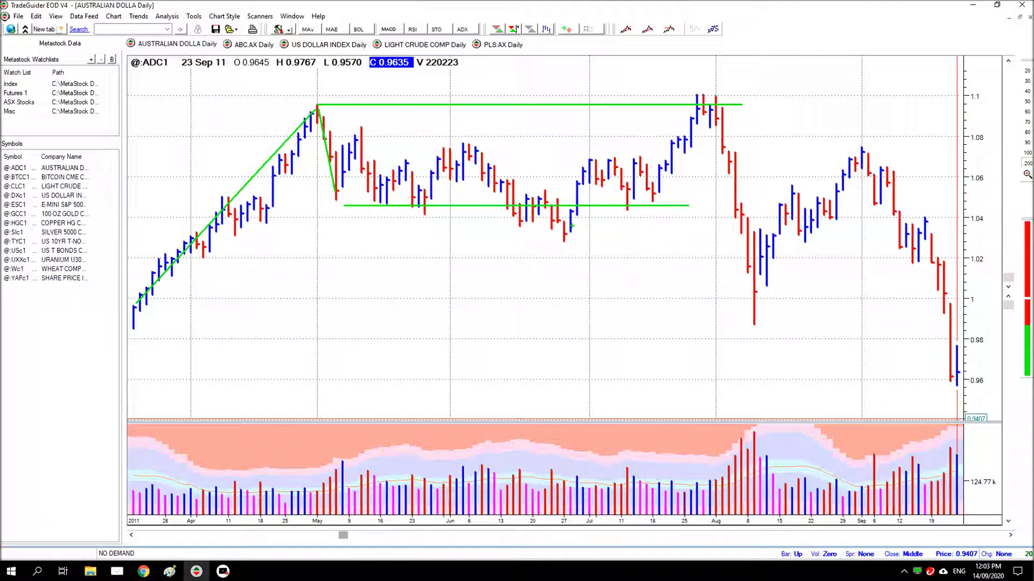
Trace the late-July rally into resistance and mark the three highs around the start of August with arrows.
drag(652, 197, 695, 114)
click(695, 90)
click(705, 89)
click(716, 91)
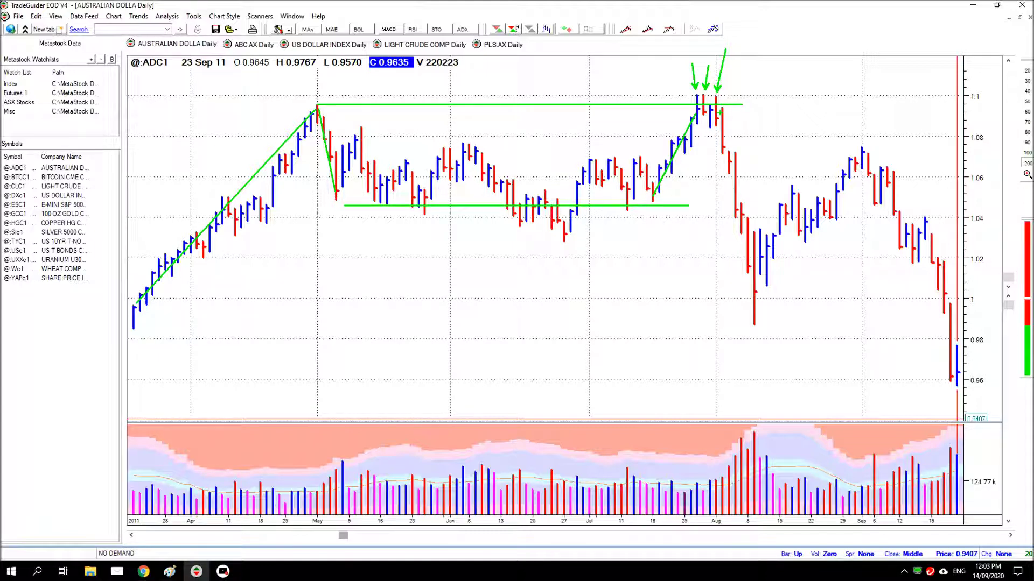
Draw arrows along the early-August sell-off, the rebound to the early-September high and the September decline.
drag(750, 290, 706, 123)
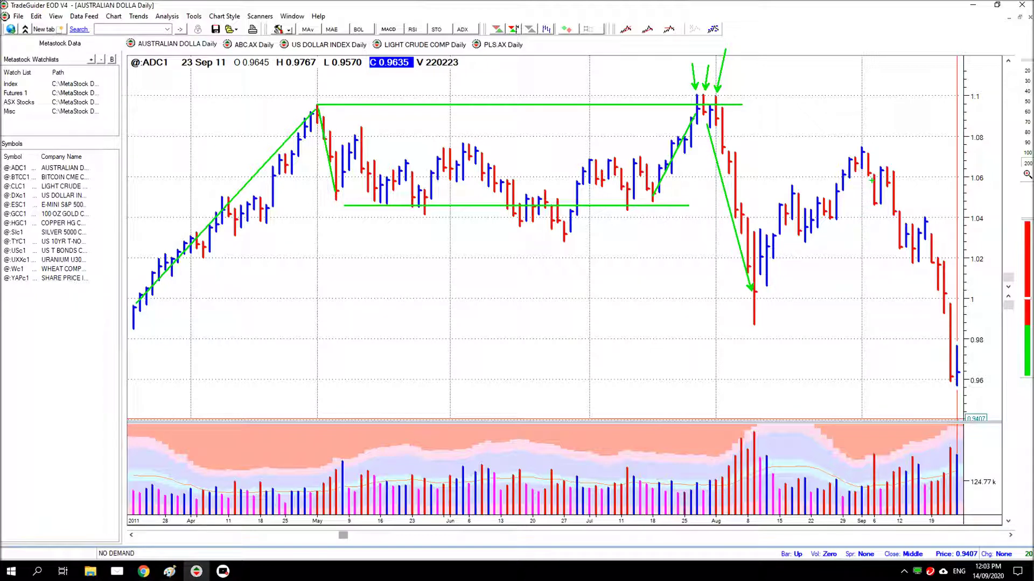
drag(862, 173, 776, 324)
drag(937, 389, 861, 192)
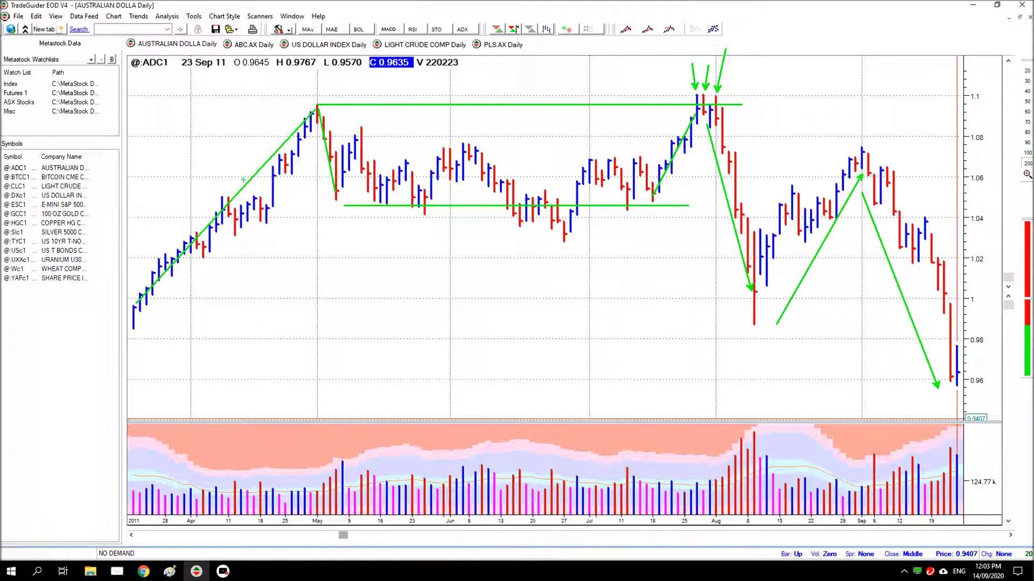
On the ABC.AX daily chart, draw resistance at about 4.95 across the February highs, with arrows marking the rally and peaks.
click(247, 45)
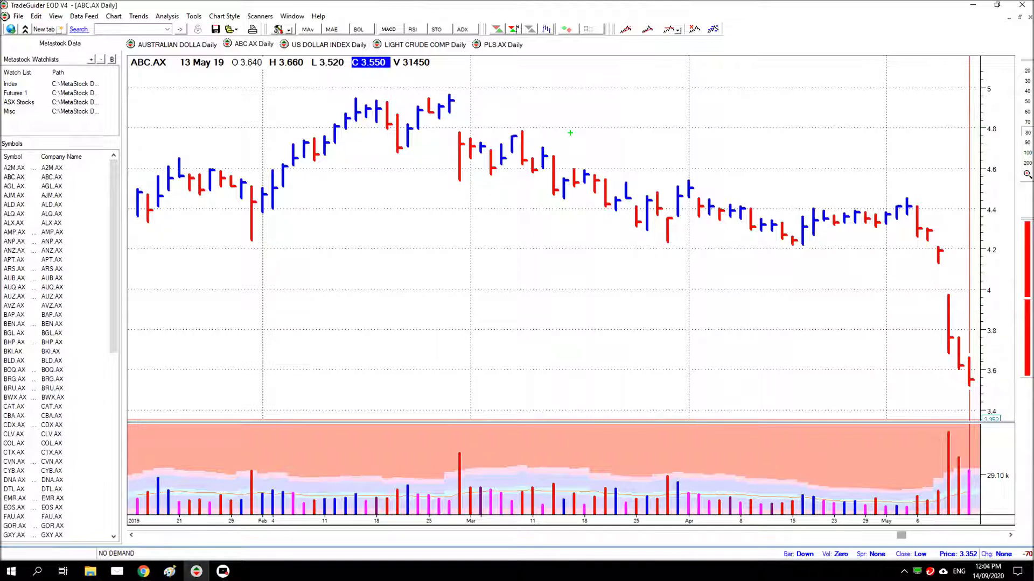
drag(356, 99, 469, 98)
mouse_move(278, 186)
mouse_down()
mouse_move(322, 149)
mouse_move(346, 106)
mouse_up()
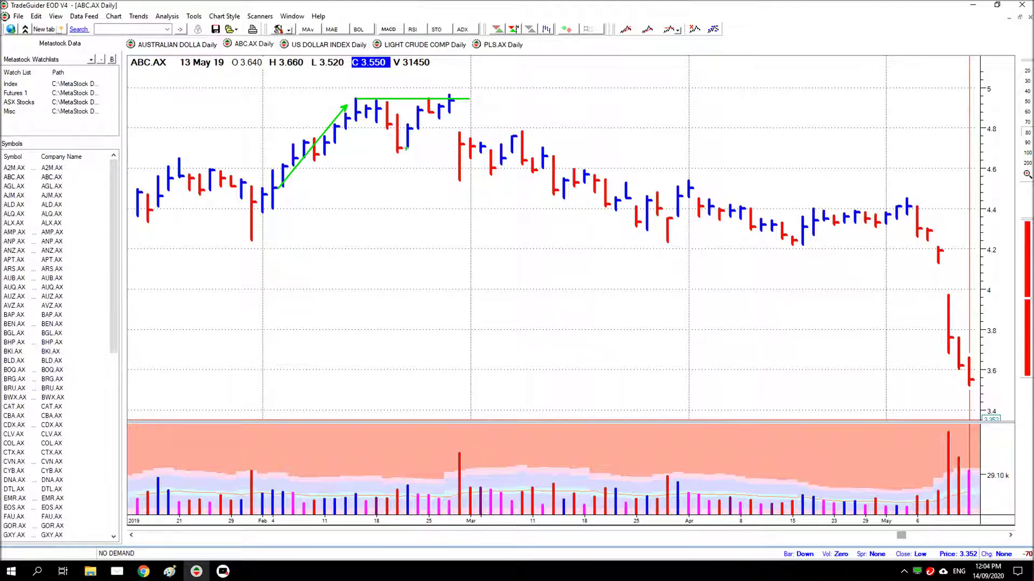
mouse_move(365, 109)
mouse_down()
mouse_move(392, 146)
mouse_move(442, 106)
mouse_move(451, 65)
mouse_up()
drag(352, 91, 348, 81)
On the US Dollar Index chart, draw resistance at about 81.5 and support at about 79, with an arrow at the January high.
click(323, 46)
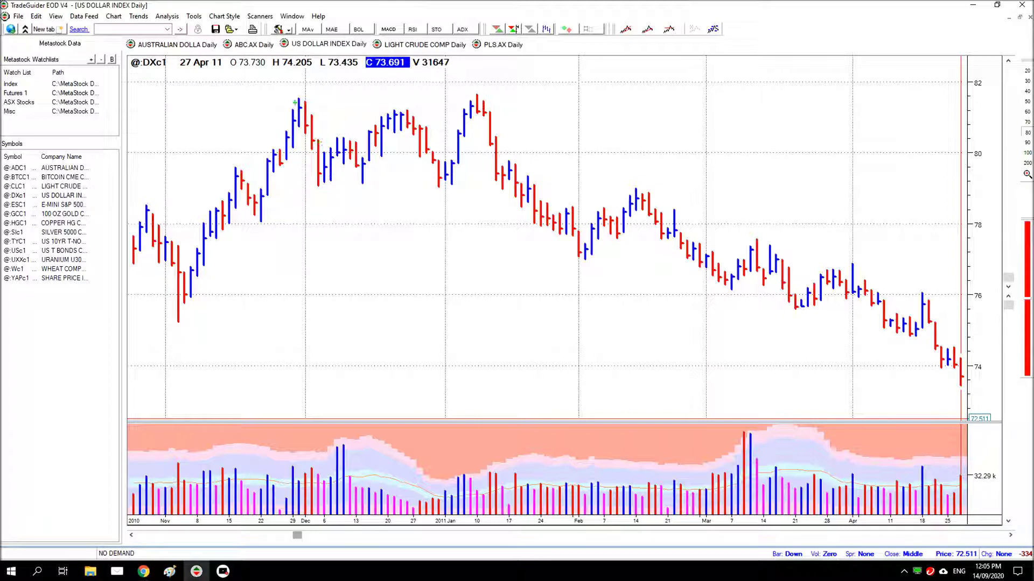
drag(298, 99, 518, 100)
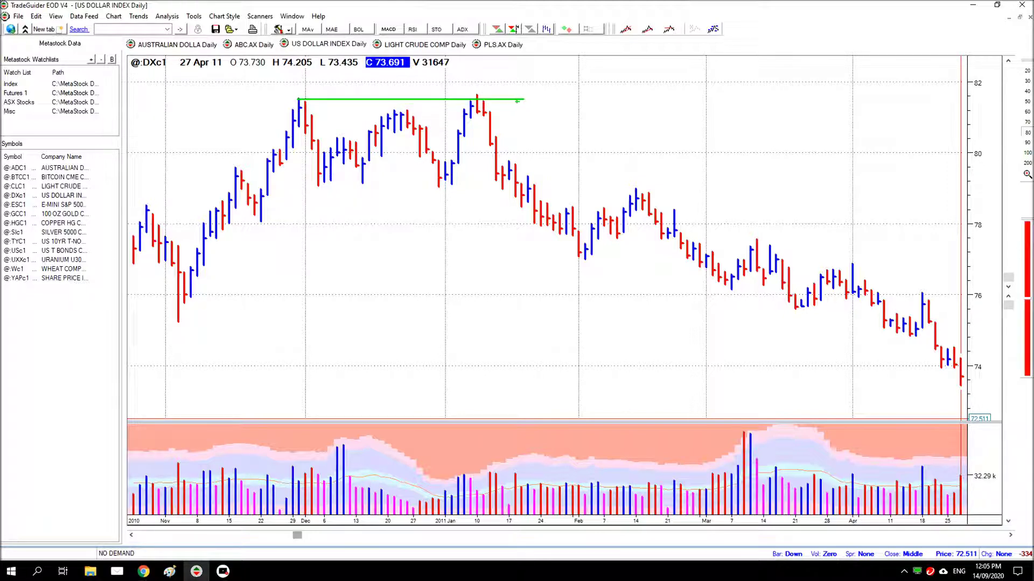
drag(467, 60, 477, 95)
drag(318, 186, 661, 186)
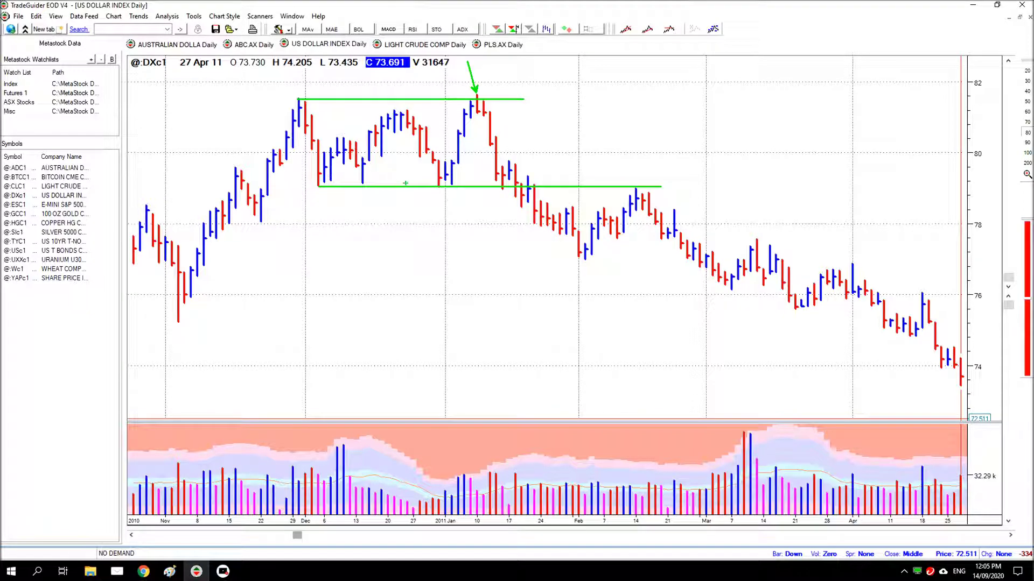
Mark the mid-February retest, the following decline and the two December lows with arrows, and clear the annotations.
drag(636, 180, 629, 143)
drag(726, 303, 650, 232)
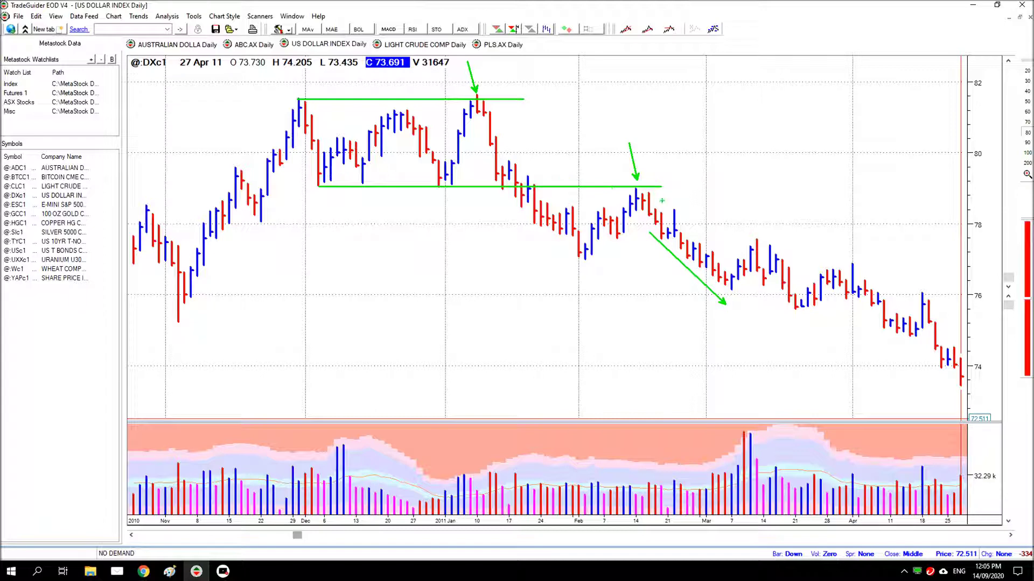
drag(323, 197, 323, 216)
drag(436, 198, 445, 216)
key(Escape)
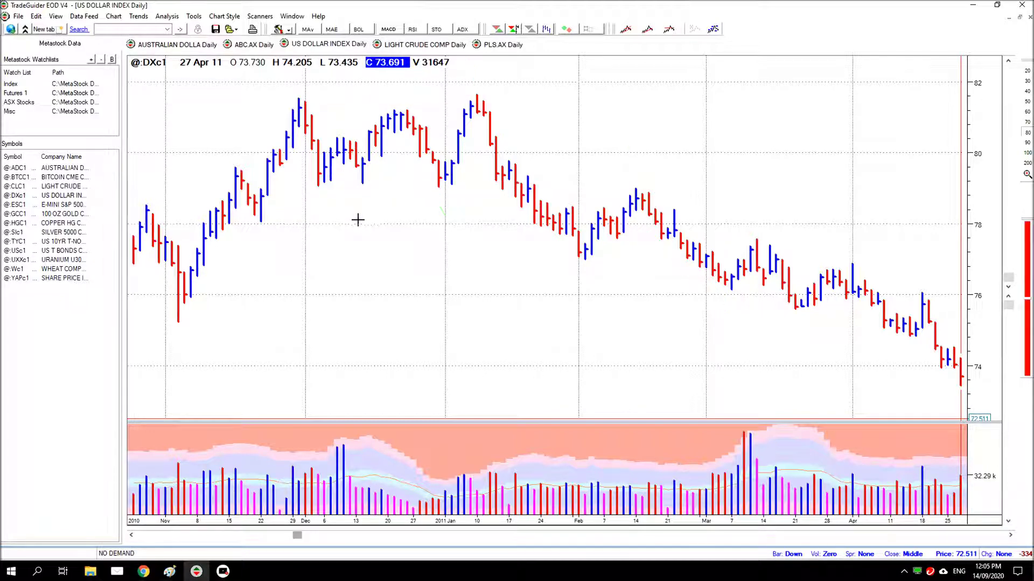
On the Light Crude chart, draw levels at about 42.7 and 49, and mark the October peak with an arrow.
click(418, 46)
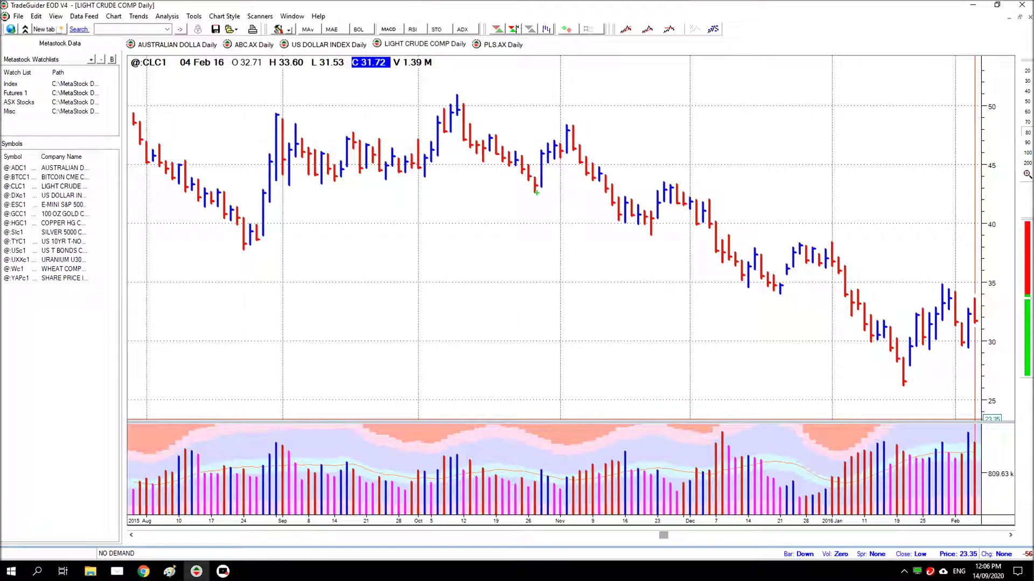
drag(535, 193, 714, 192)
drag(277, 115, 546, 115)
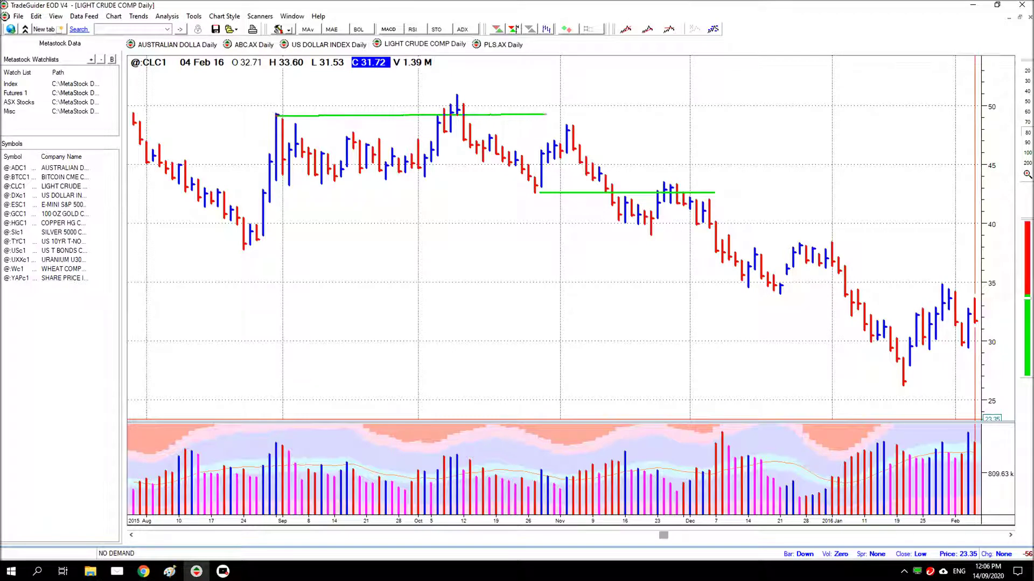
drag(453, 89, 451, 59)
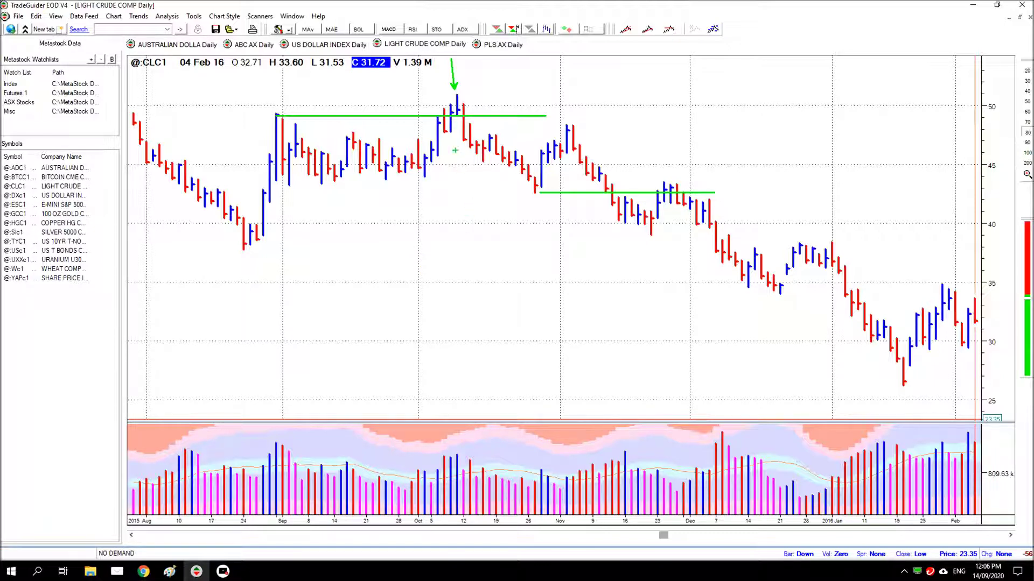
Draw a vertical line from the October peak to its volume bar, and add arrows at that bar and the late-August high.
drag(457, 117, 457, 448)
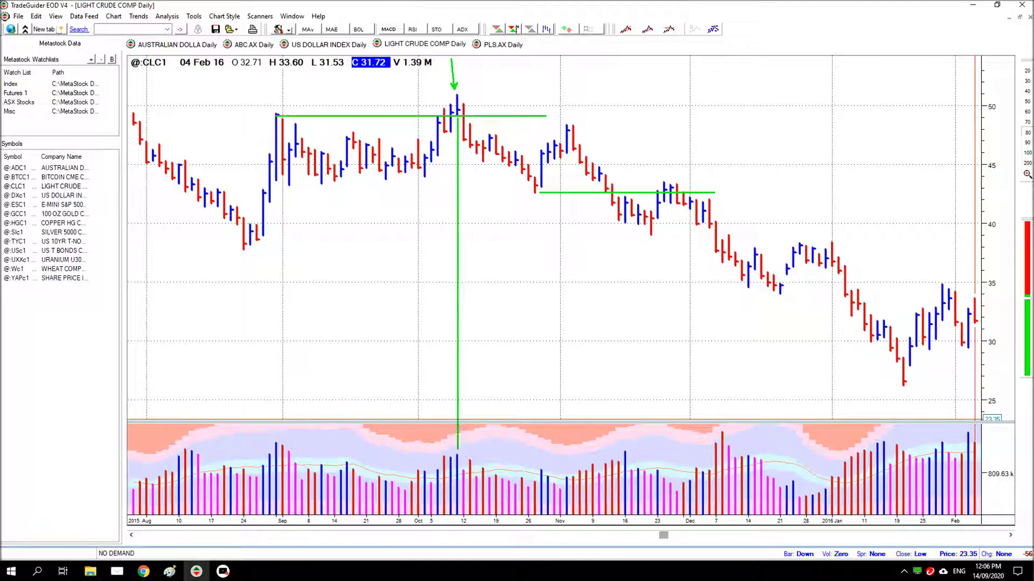
drag(456, 452, 441, 420)
drag(278, 111, 275, 89)
Trace the price swings from the late-October low to the late-November highs and mark the failed rally highs with arrows.
drag(563, 125, 538, 195)
drag(550, 116, 674, 117)
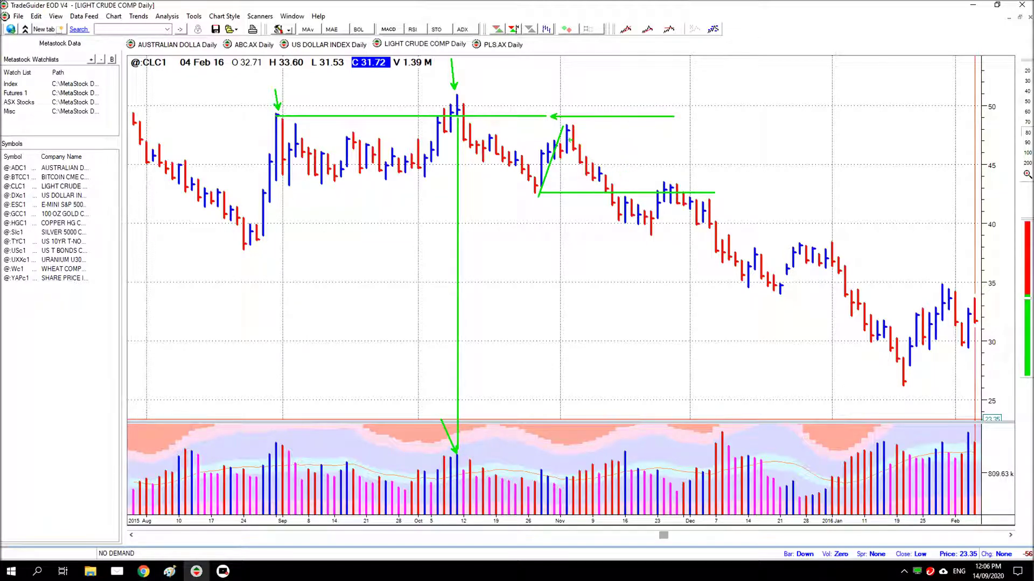
mouse_move(567, 127)
mouse_down()
mouse_move(623, 222)
mouse_move(662, 194)
mouse_up()
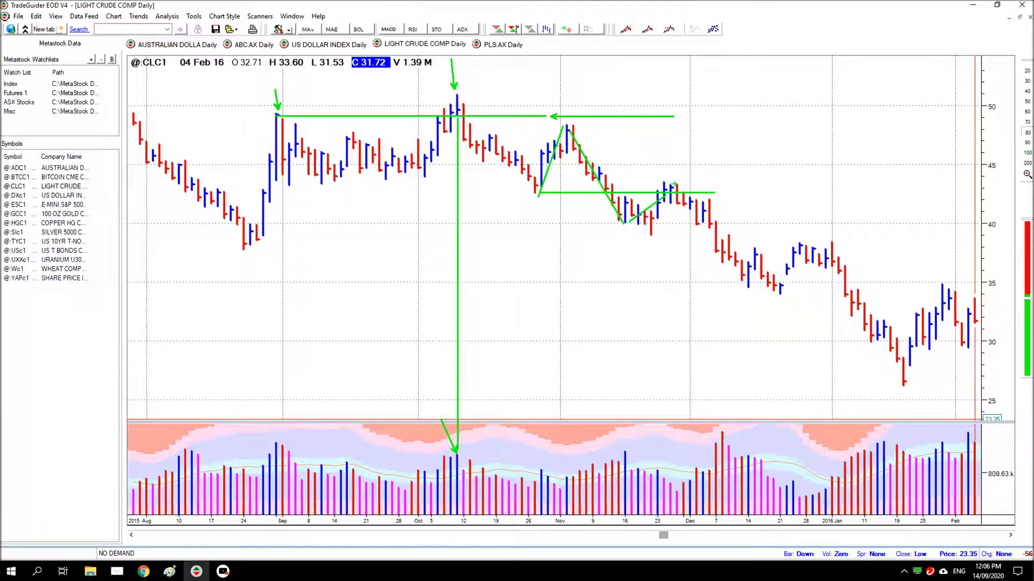
drag(659, 143, 681, 176)
drag(563, 77, 566, 111)
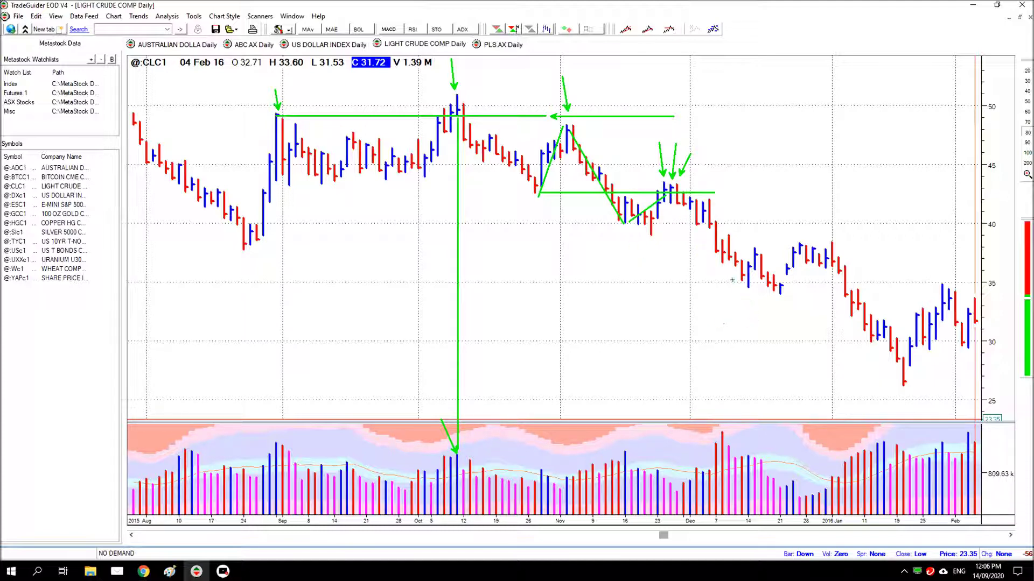
Draw a horizontal level at about 40, mark the late-December rally falling short of it, and add arrows along the surrounding declines.
drag(724, 262, 732, 286)
drag(626, 225, 866, 225)
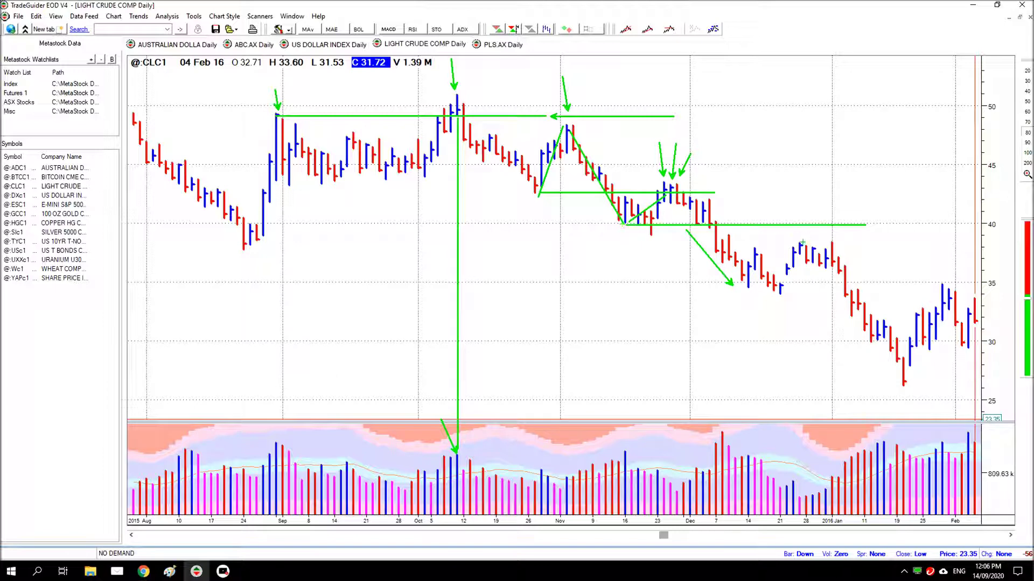
mouse_move(787, 226)
mouse_down()
mouse_move(801, 241)
mouse_move(781, 229)
mouse_up()
drag(797, 219, 790, 202)
drag(811, 279, 886, 371)
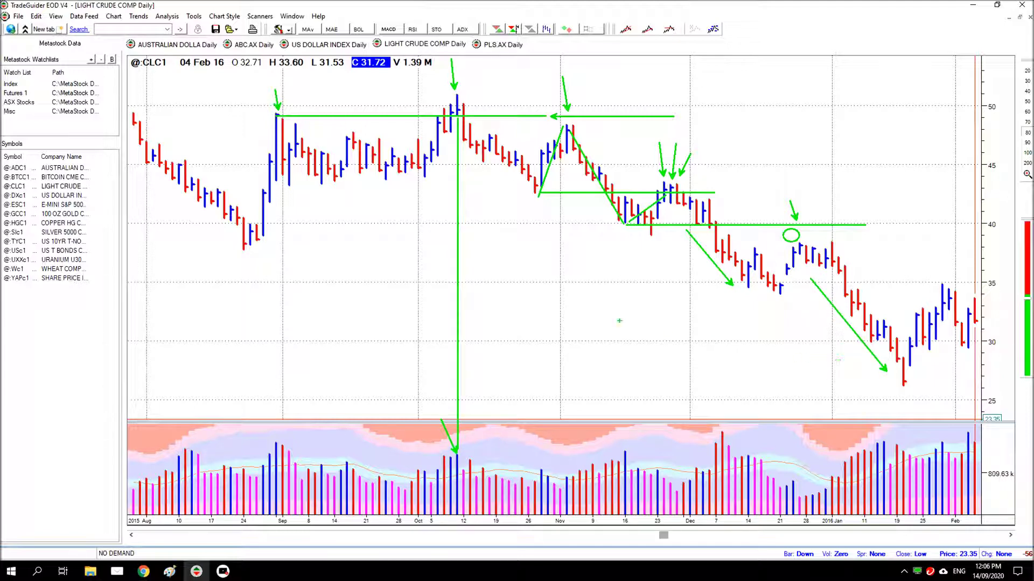
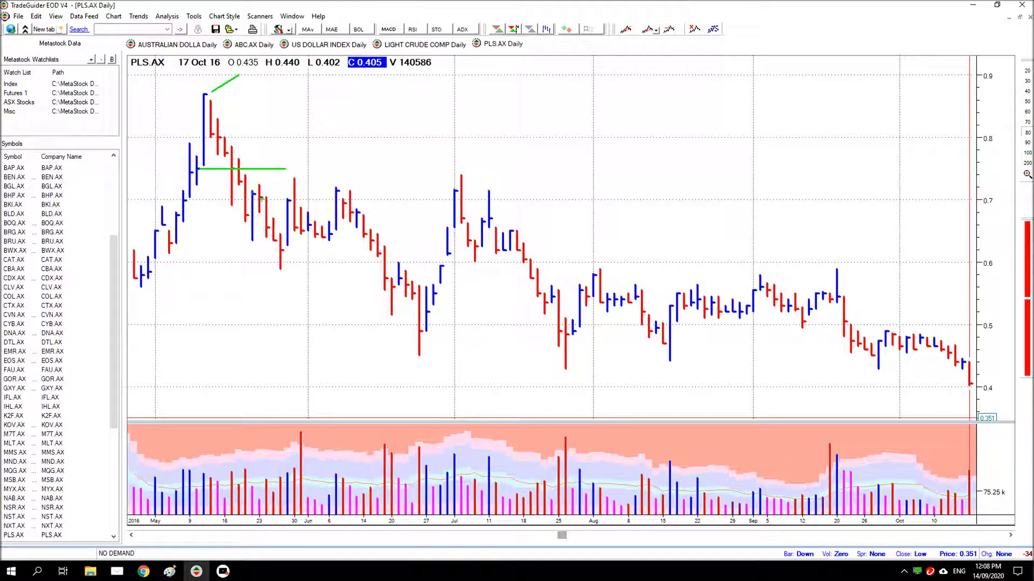
On the PLS.AX chart, trace the June–July swings, mark the second July high and draw a horizontal level at about 0.49.
mouse_move(340, 196)
mouse_down()
mouse_move(422, 331)
mouse_move(461, 193)
mouse_move(483, 181)
mouse_move(476, 108)
mouse_up()
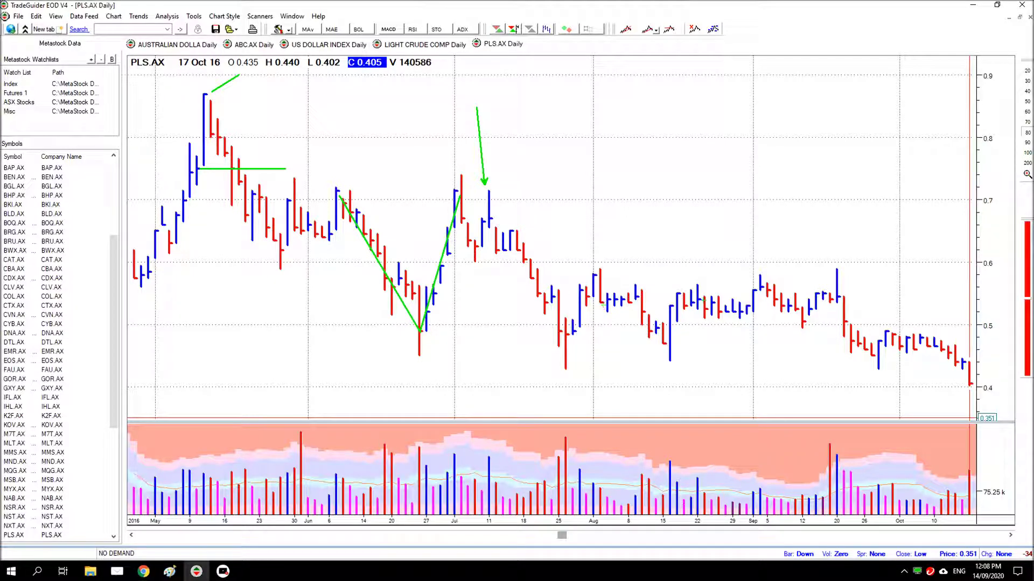
drag(550, 338, 495, 228)
click(793, 331)
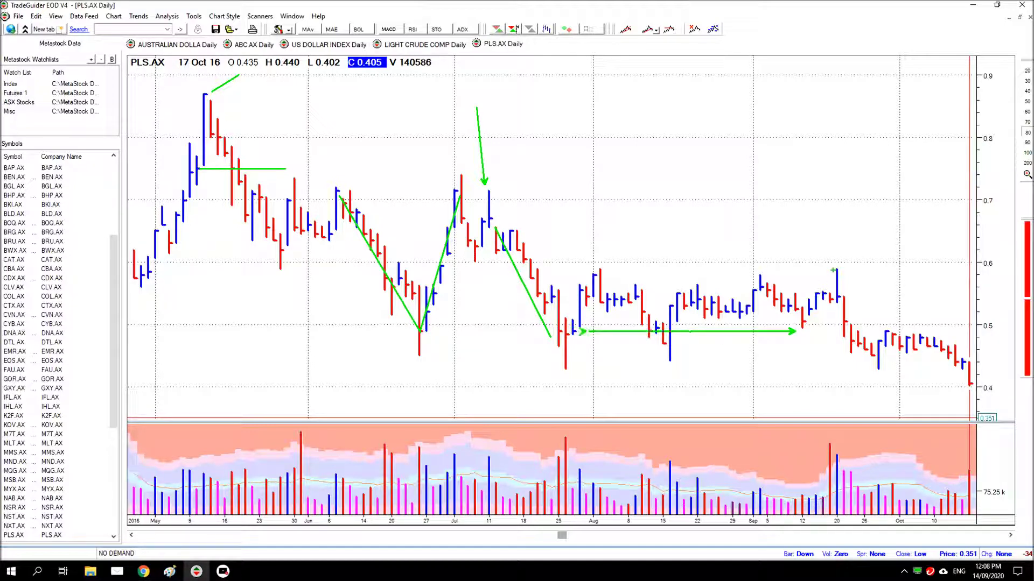
Mark the August and September highs with arrows, draw an arrow for the final decline and clear the annotations.
drag(628, 244, 636, 281)
drag(749, 251, 758, 269)
drag(816, 205, 833, 264)
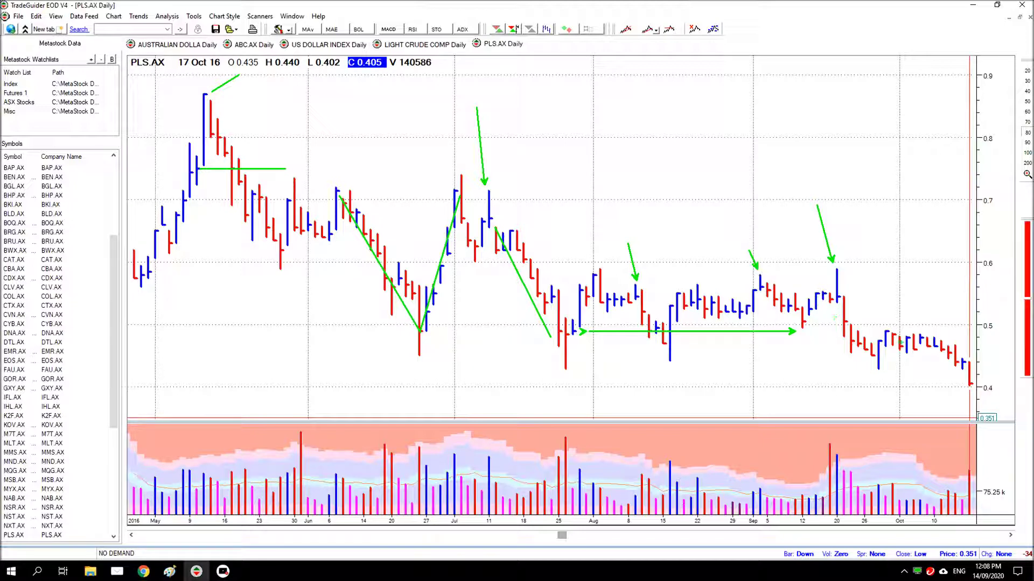
drag(922, 377, 830, 334)
key(Delete)
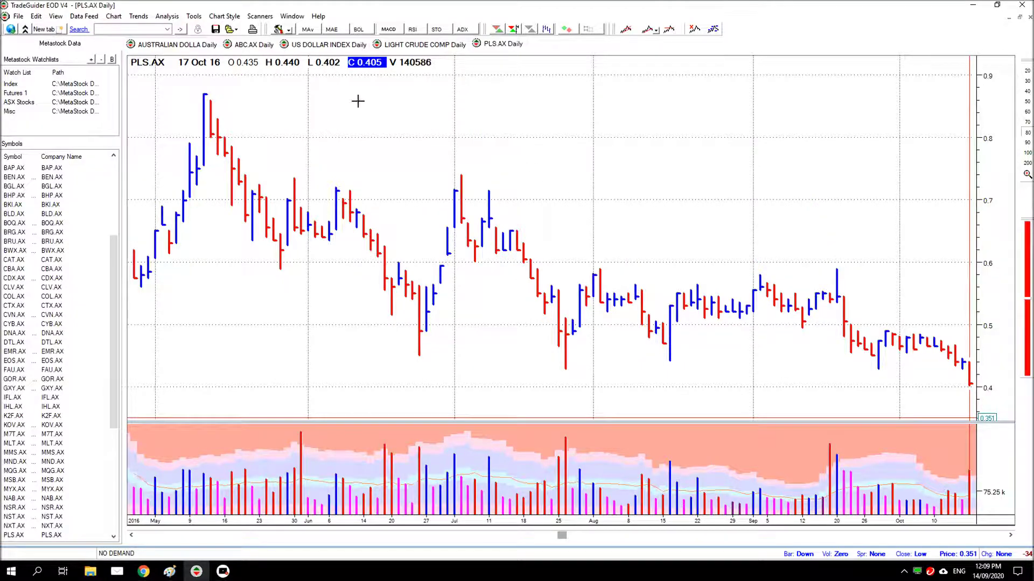
Return to the Australian Dollar chart, draw a resistance line from the May high across the August highs, and clear it.
click(177, 45)
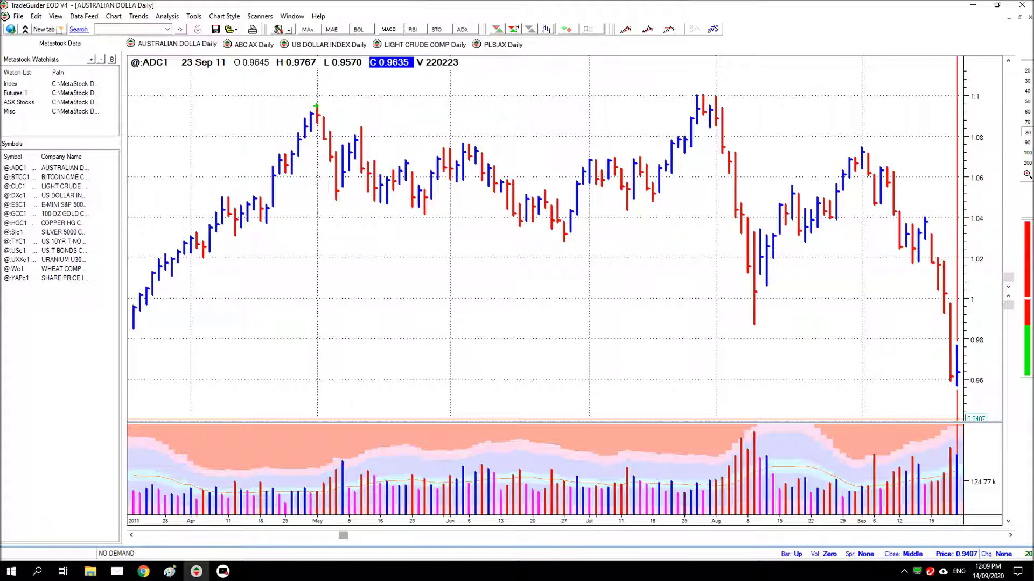
drag(316, 105, 749, 105)
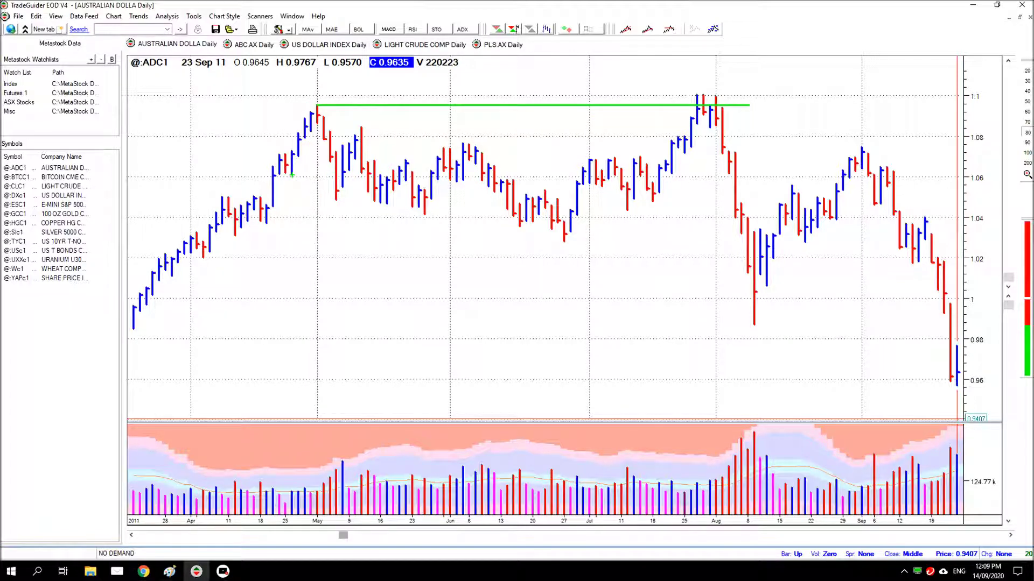
key(ctrl+z)
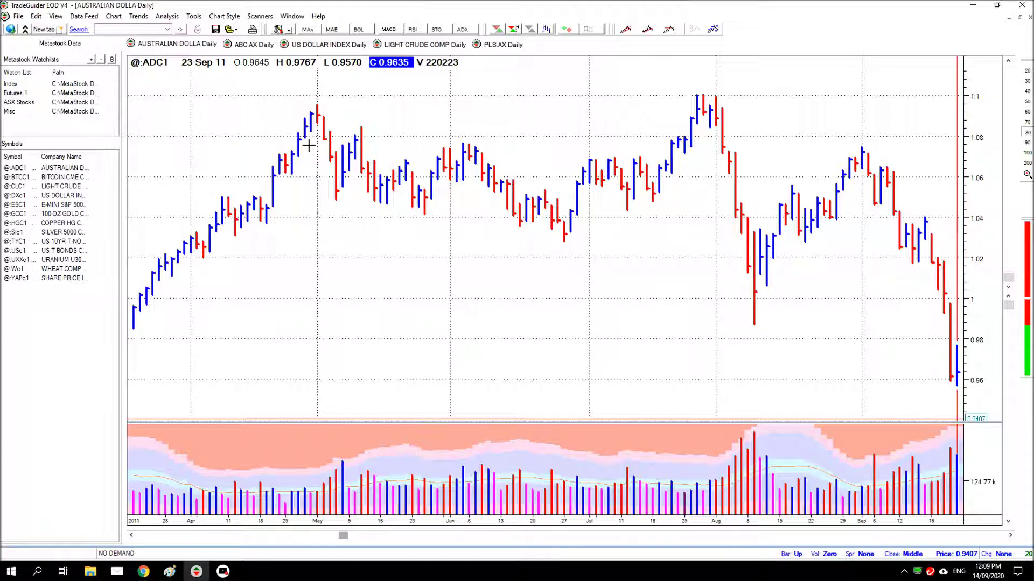
Return to the ABC.AX chart, draw a line across the February highs and mark the month's final high with an arrow.
click(242, 47)
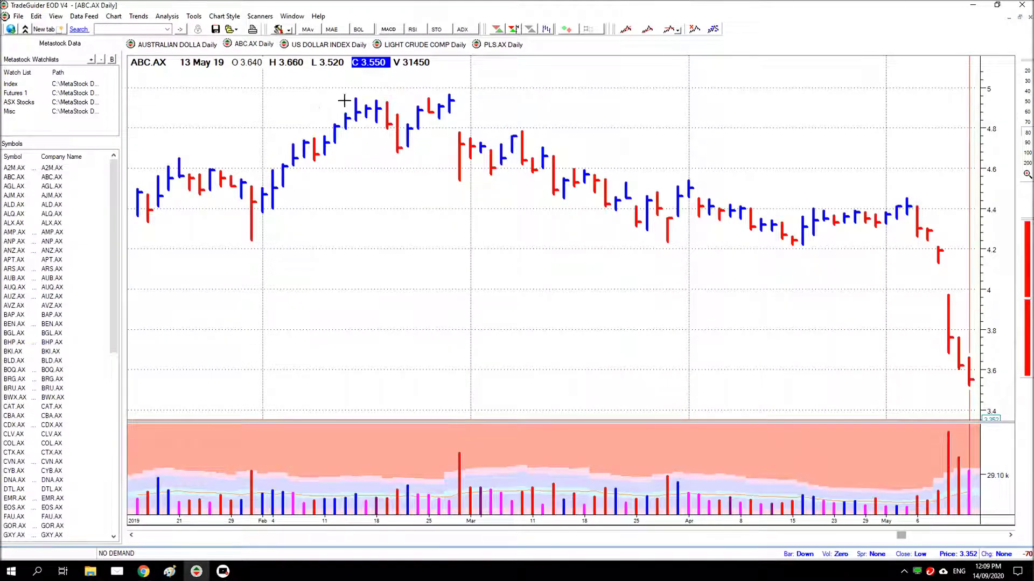
mouse_move(351, 97)
mouse_down()
mouse_move(476, 96)
mouse_move(446, 86)
mouse_move(440, 65)
mouse_up()
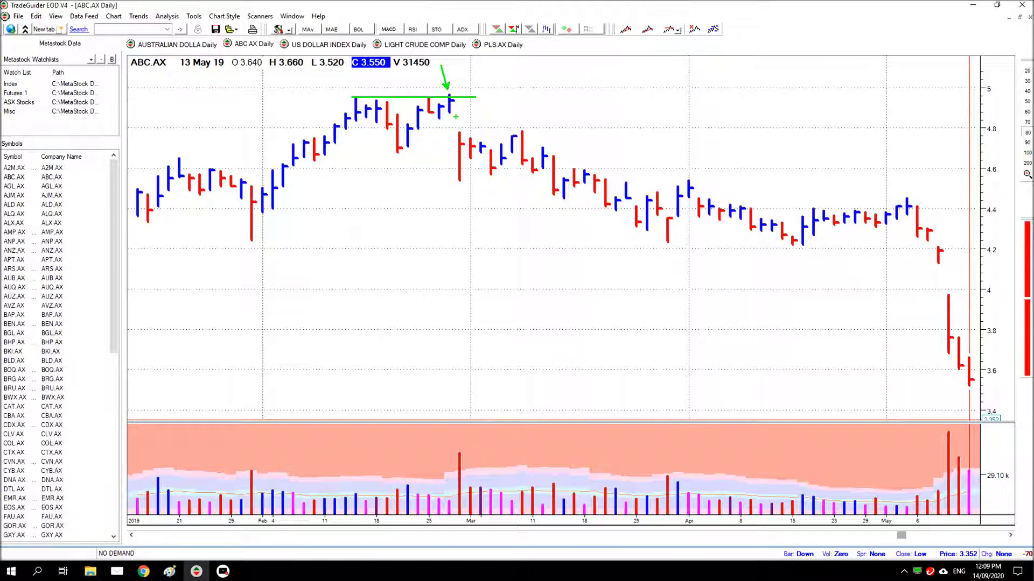
Return to the US Dollar Index chart, mark resistance from the late-November high to the January peak, and clear the drawing.
click(322, 45)
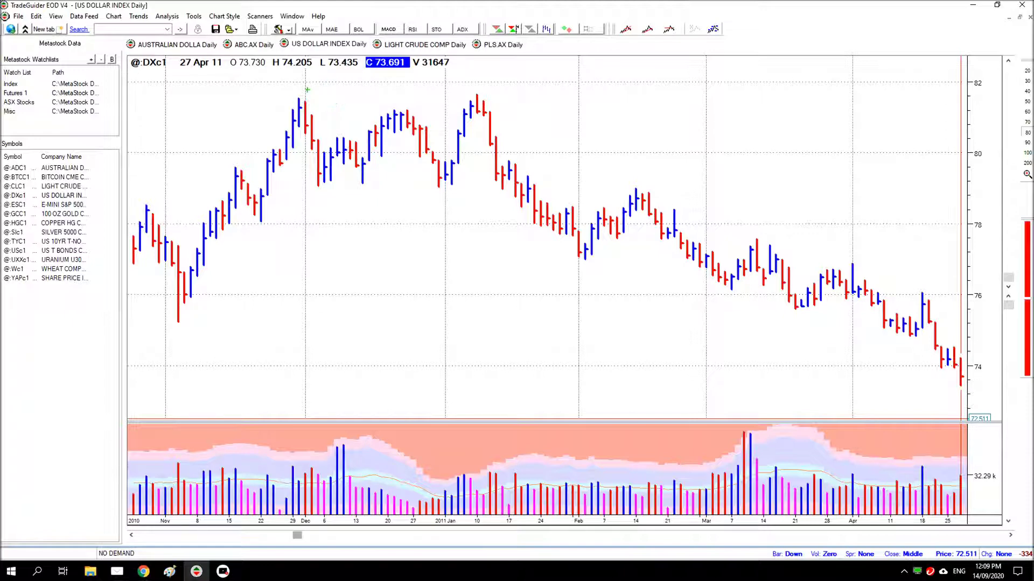
mouse_move(299, 97)
mouse_down()
mouse_move(504, 96)
mouse_move(491, 62)
mouse_up()
key(Escape)
Return to the Light Crude chart and draw a horizontal line from the late-October low across the late-November highs.
click(423, 47)
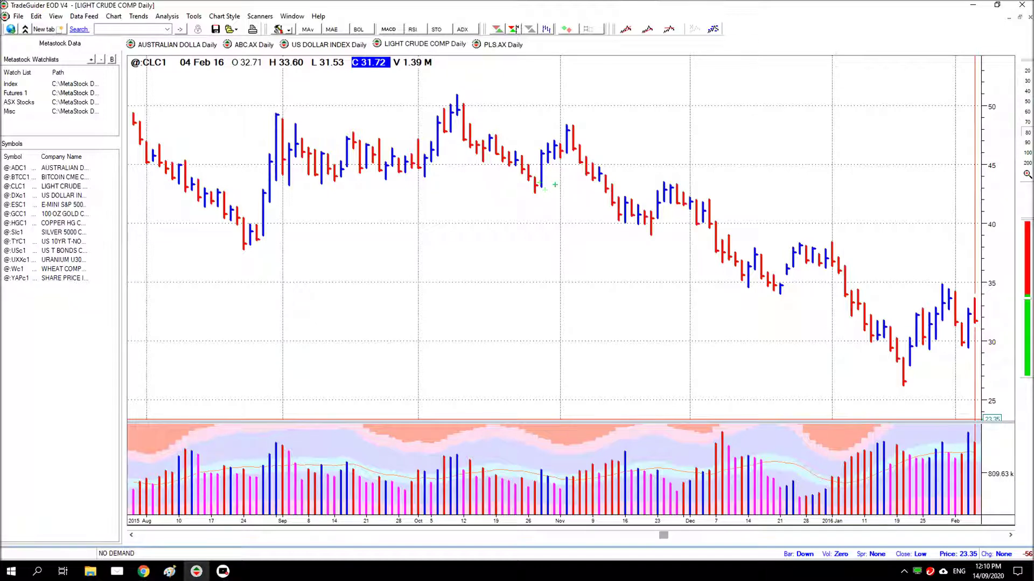
drag(535, 191, 726, 191)
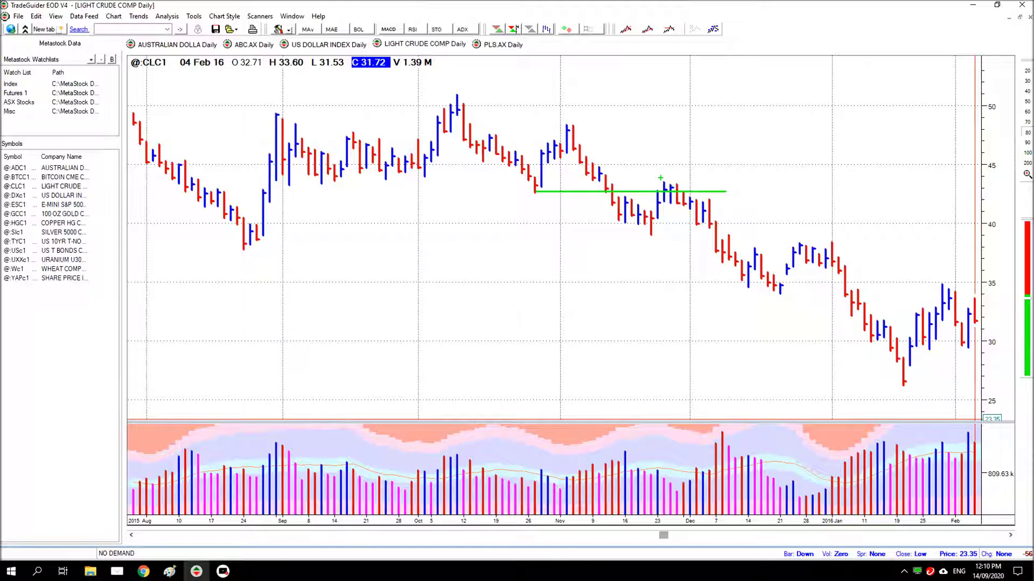
Mark the late-November and October highs with arrows, draw a horizontal line from the late-August high across the October peak, and clear the drawings.
drag(660, 177, 642, 129)
drag(456, 92, 447, 64)
drag(277, 113, 497, 114)
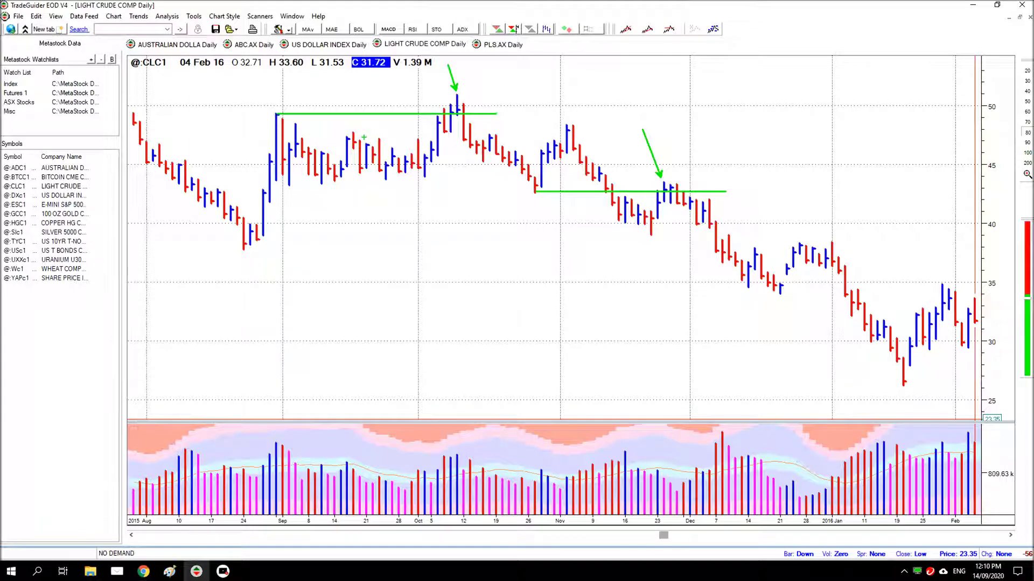
click(547, 32)
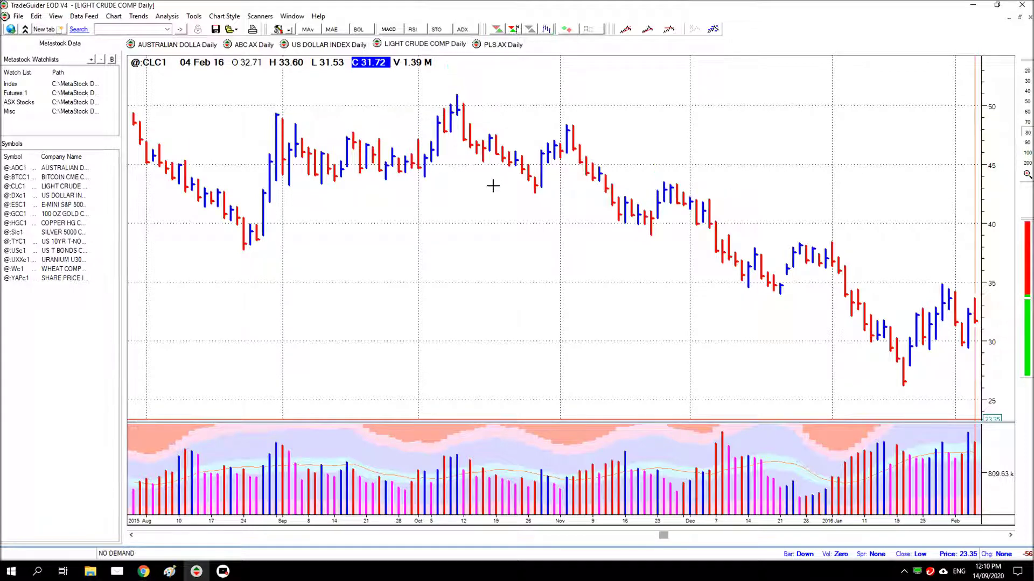
Return to the PLS.AX chart and mark the mid-July, early-August and early-September rally highs with arrows.
click(507, 46)
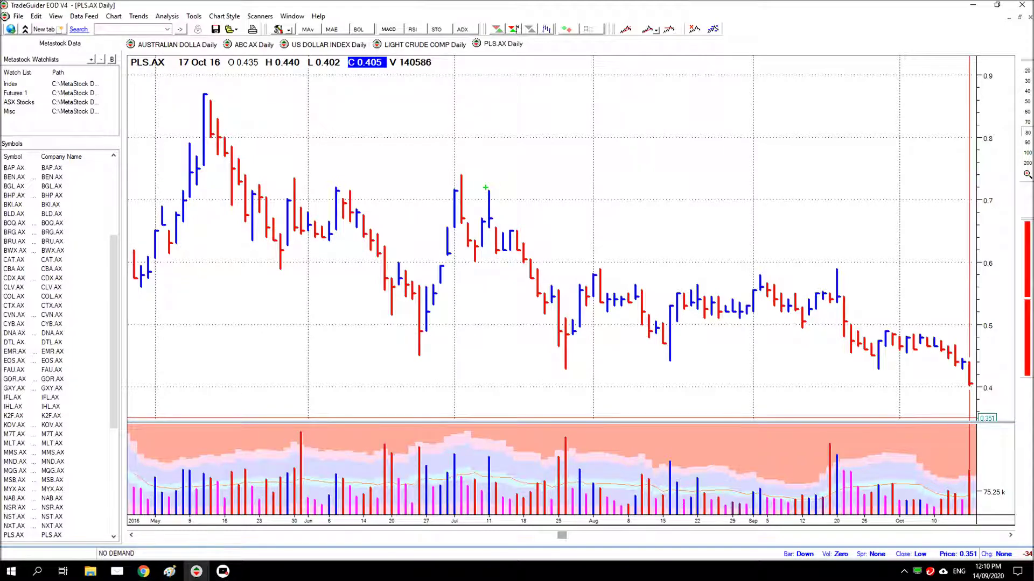
drag(485, 188, 468, 143)
drag(636, 281, 626, 237)
drag(760, 273, 742, 223)
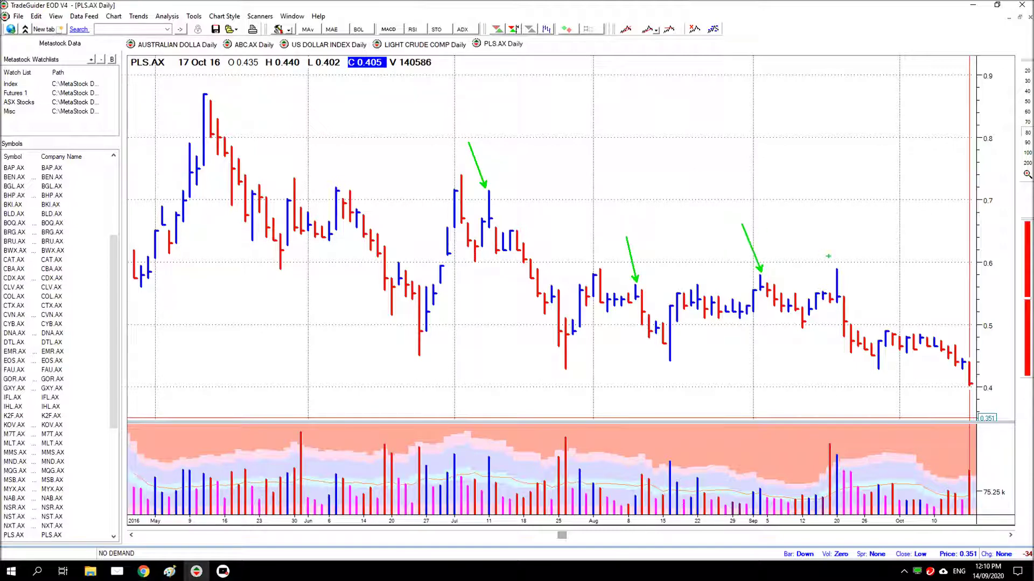
Add arrows at the September 20 high and at the two bars forming the May peak, and clear all drawings.
drag(838, 265, 803, 204)
drag(214, 95, 249, 81)
drag(225, 104, 296, 96)
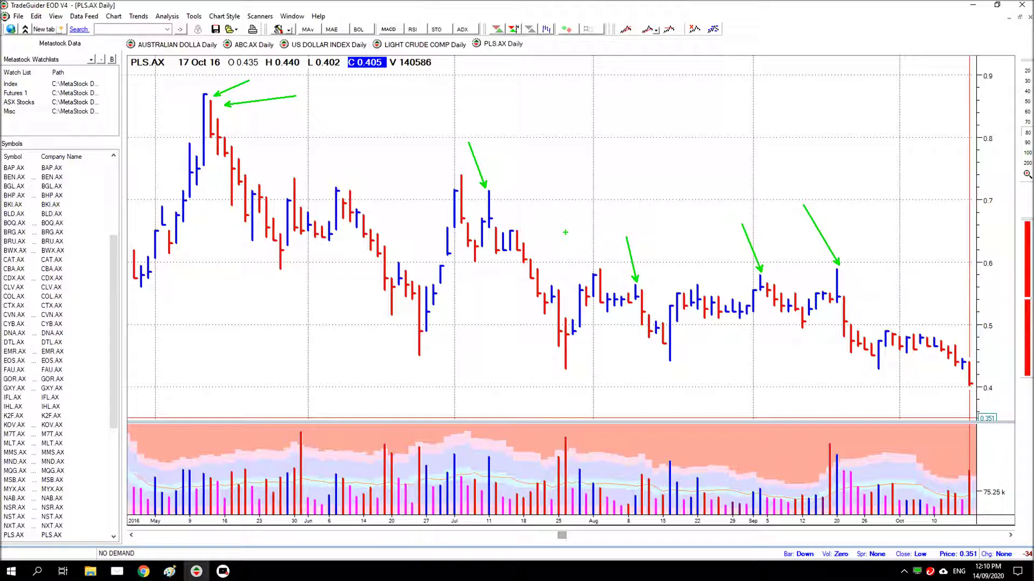
key(Escape)
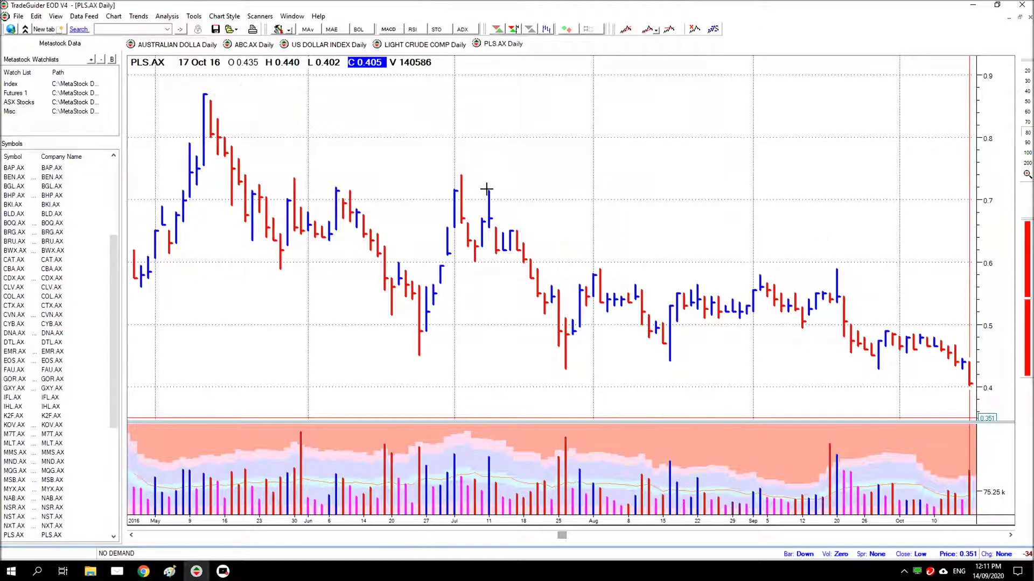